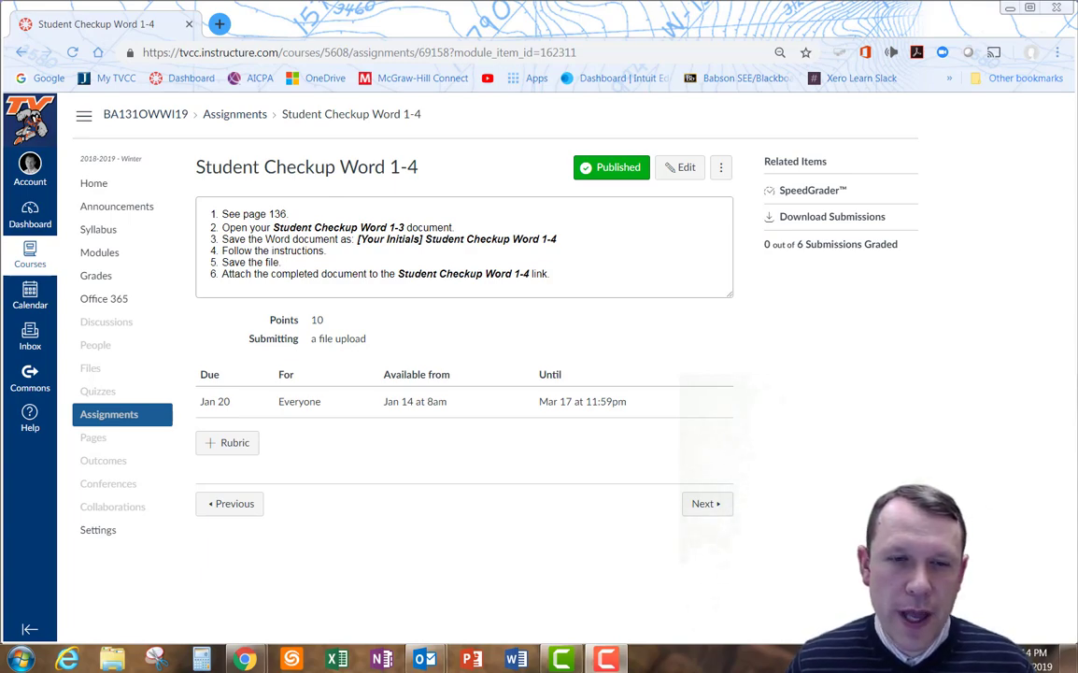
Save the Hells Canyon report under the new Student Checkup 1-4 file name
click(515, 659)
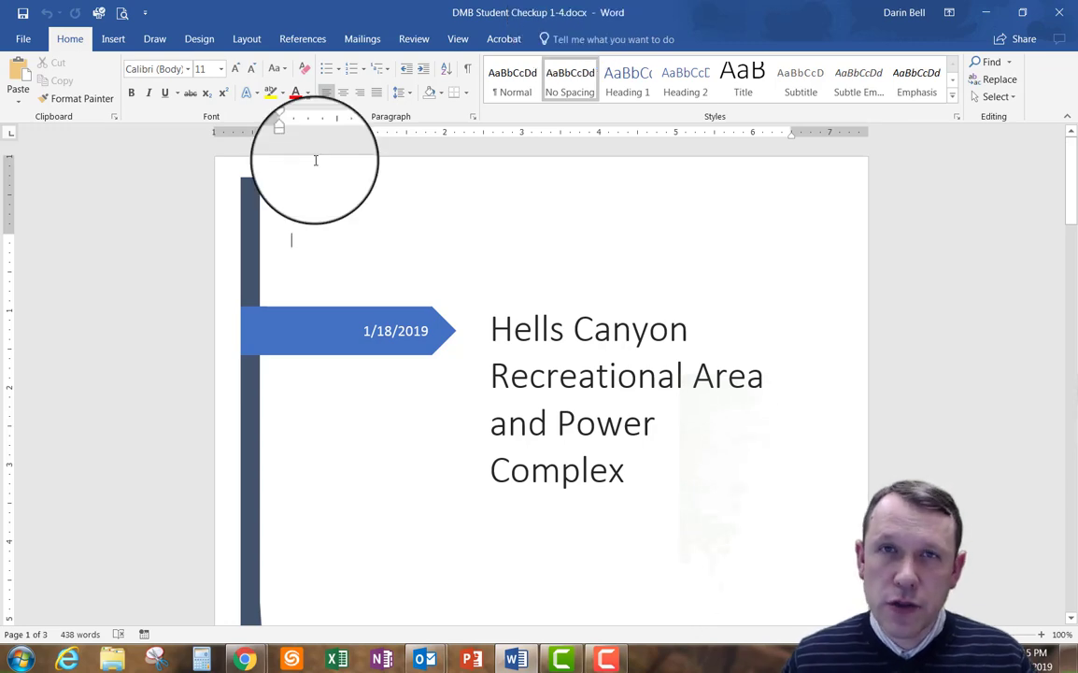
Apply the Metropolitan theme and expand the full Document Formatting style set gallery
click(198, 35)
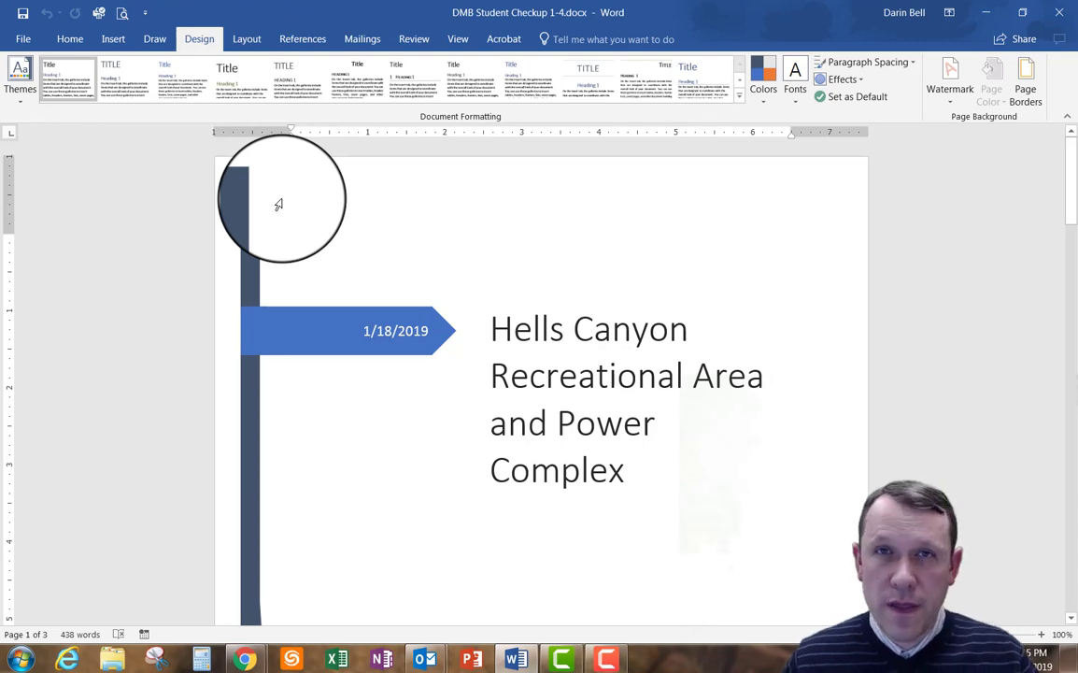
click(21, 86)
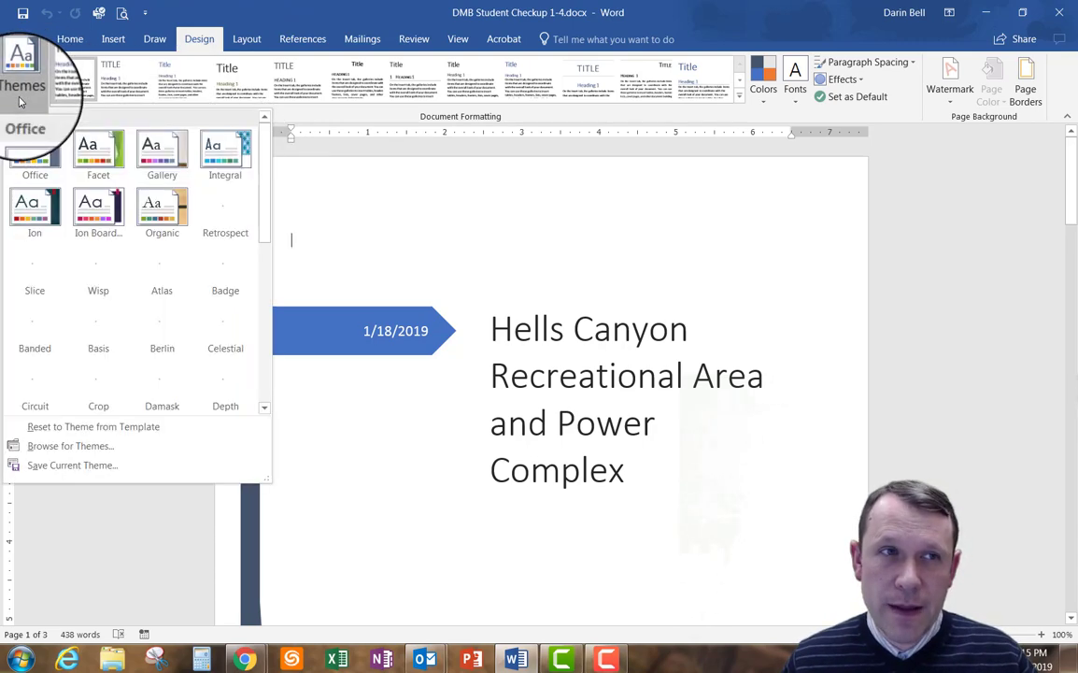
scroll(98, 210, down, 5)
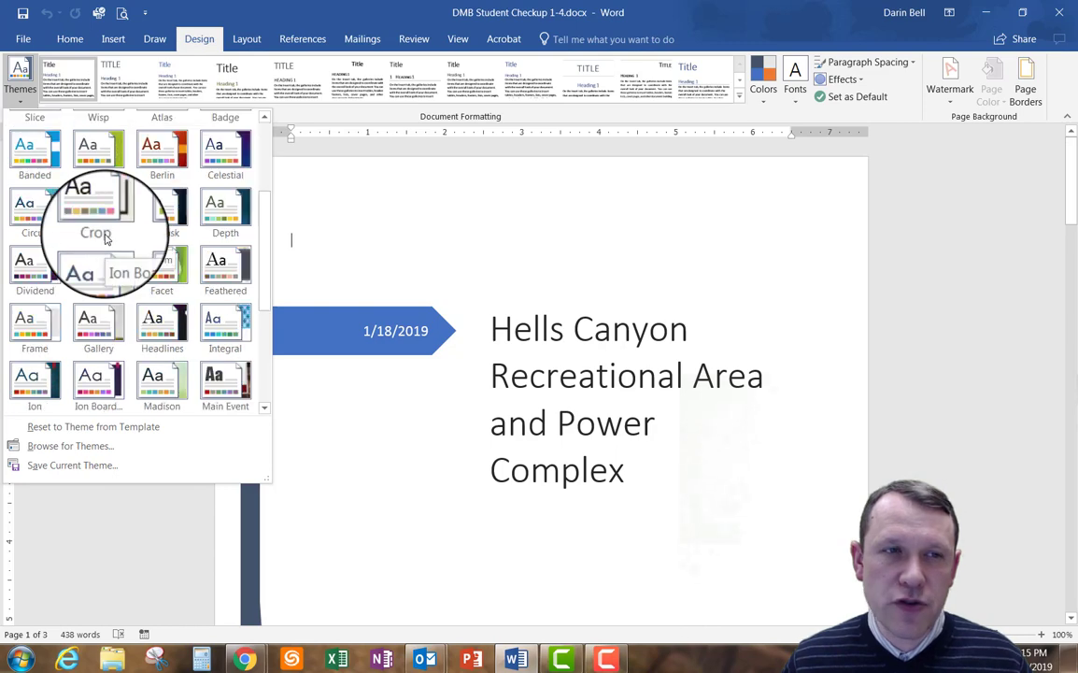
click(106, 240)
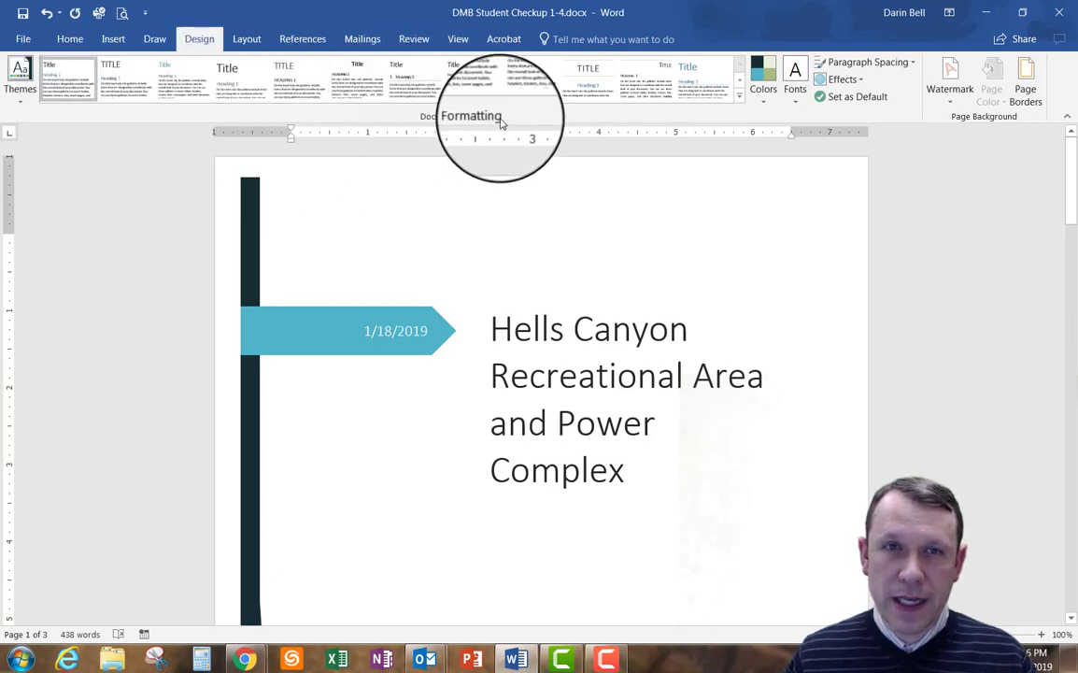
click(740, 98)
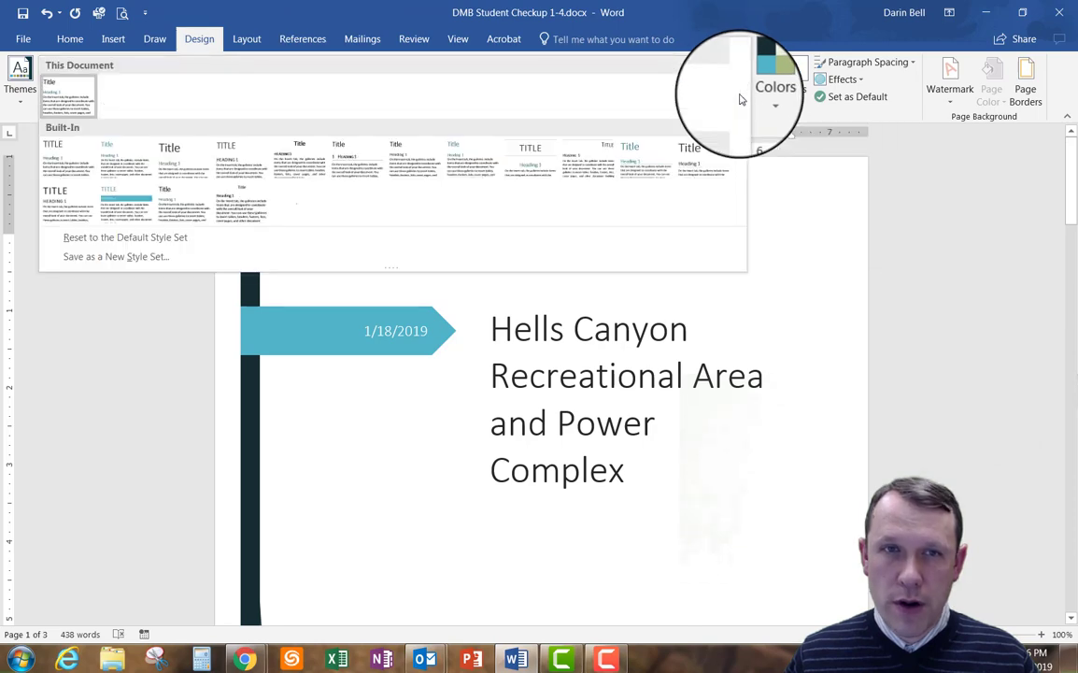
Apply the Black & White (Classic) style set and left-align the cover title text box
click(304, 170)
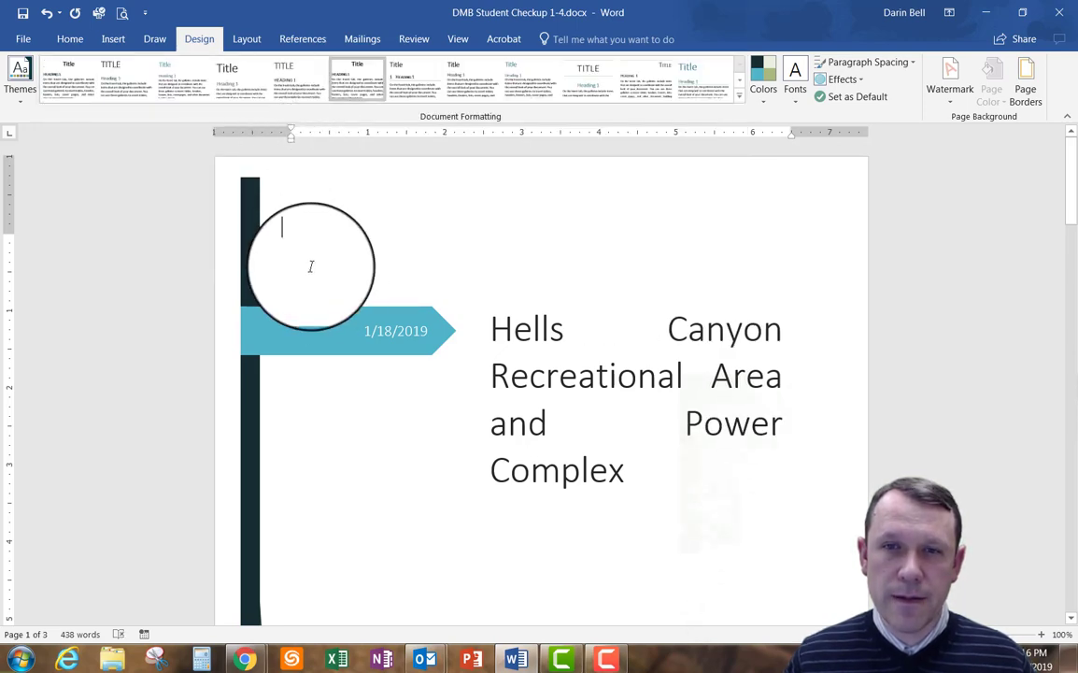
click(70, 39)
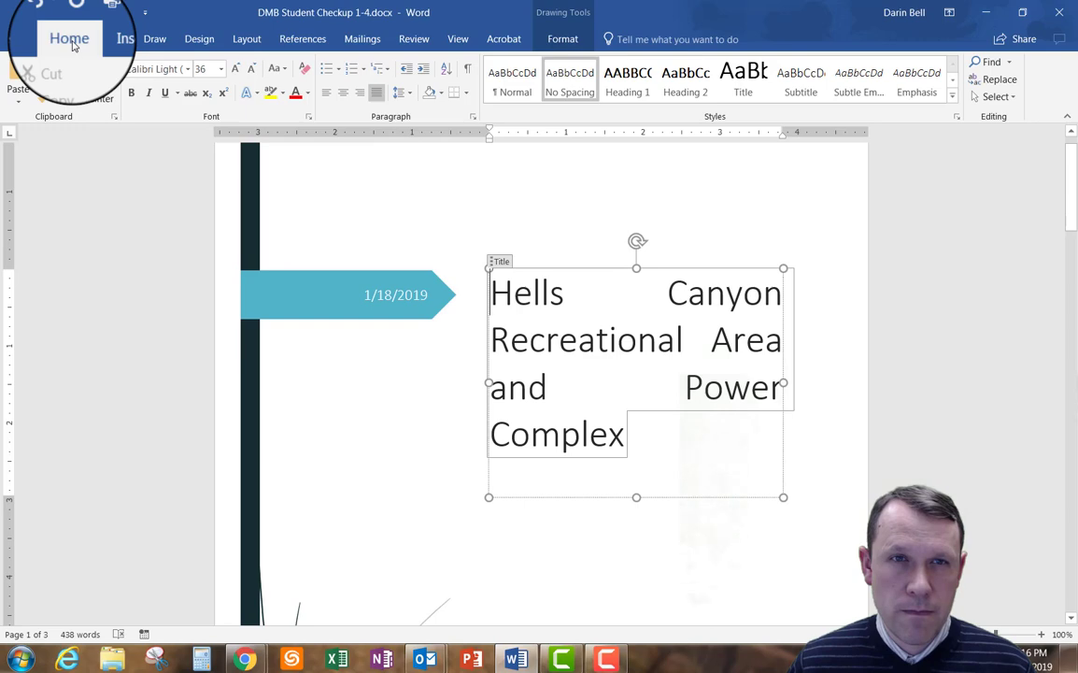
click(327, 95)
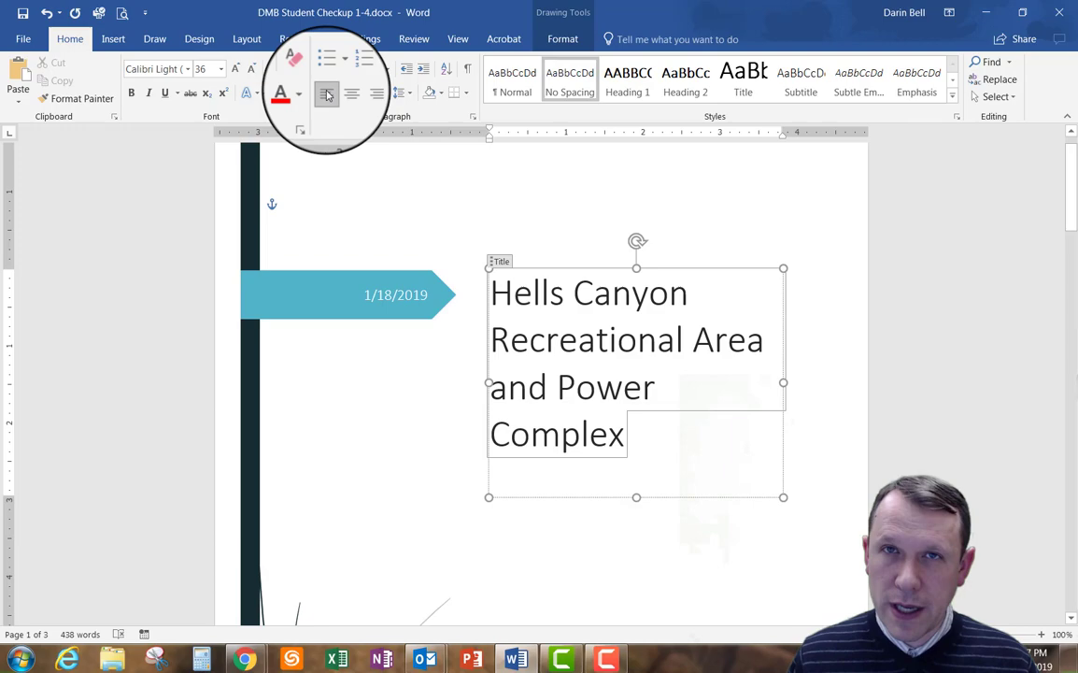
click(403, 395)
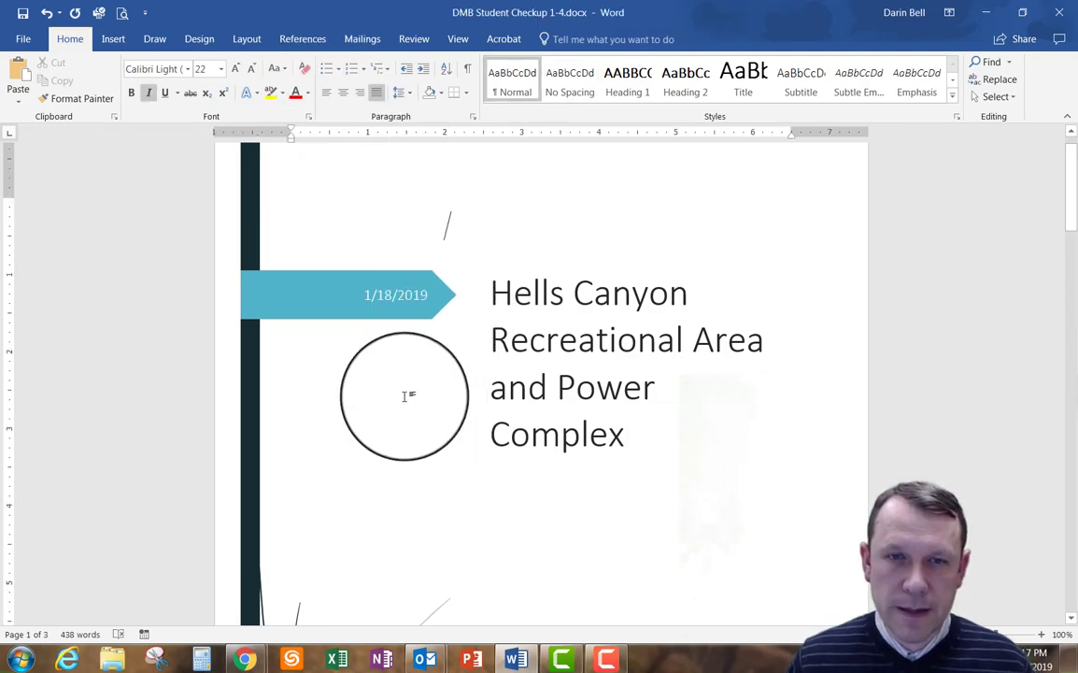
scroll(403, 395, down, 10)
scroll(399, 396, down, 4)
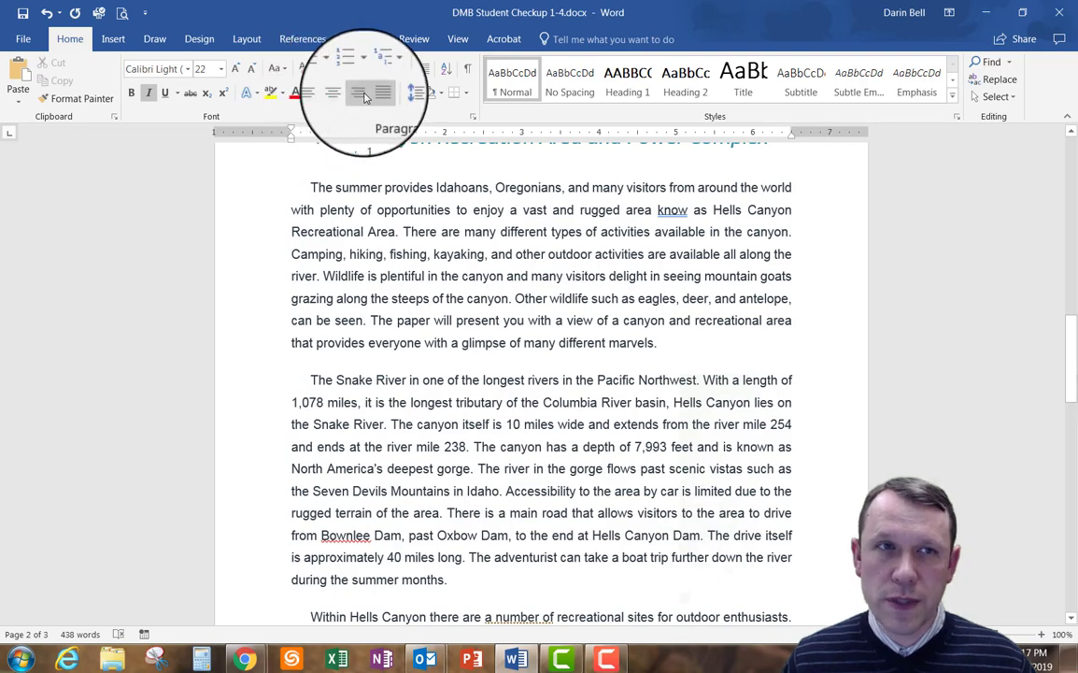
Switch the report's theme font set to Candara
click(192, 45)
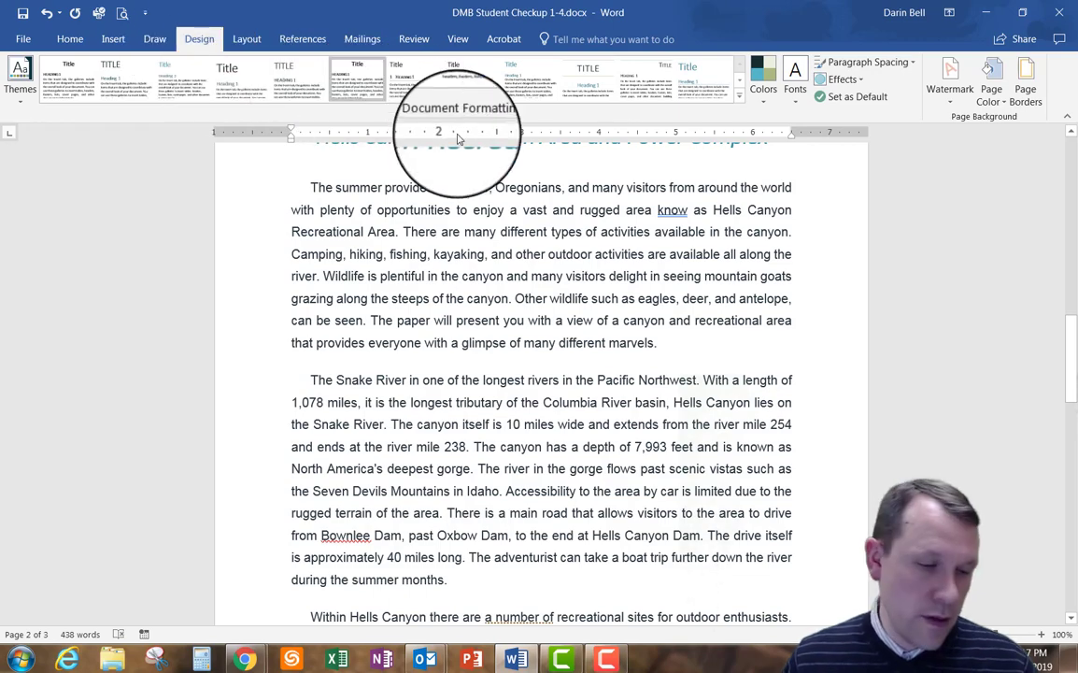
click(794, 99)
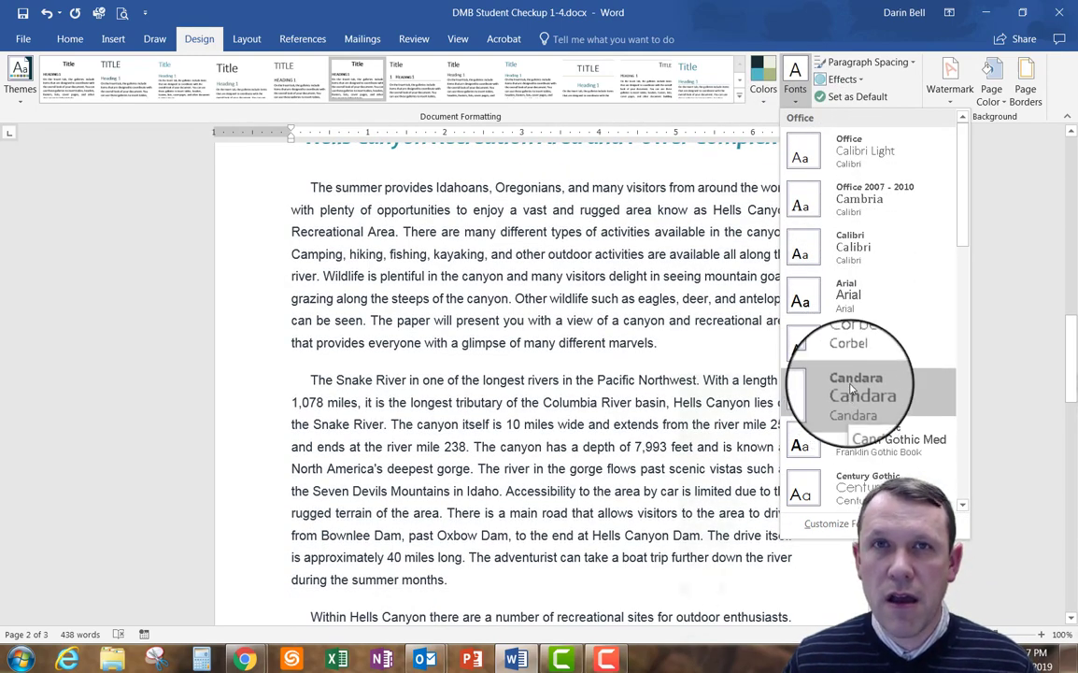
click(852, 389)
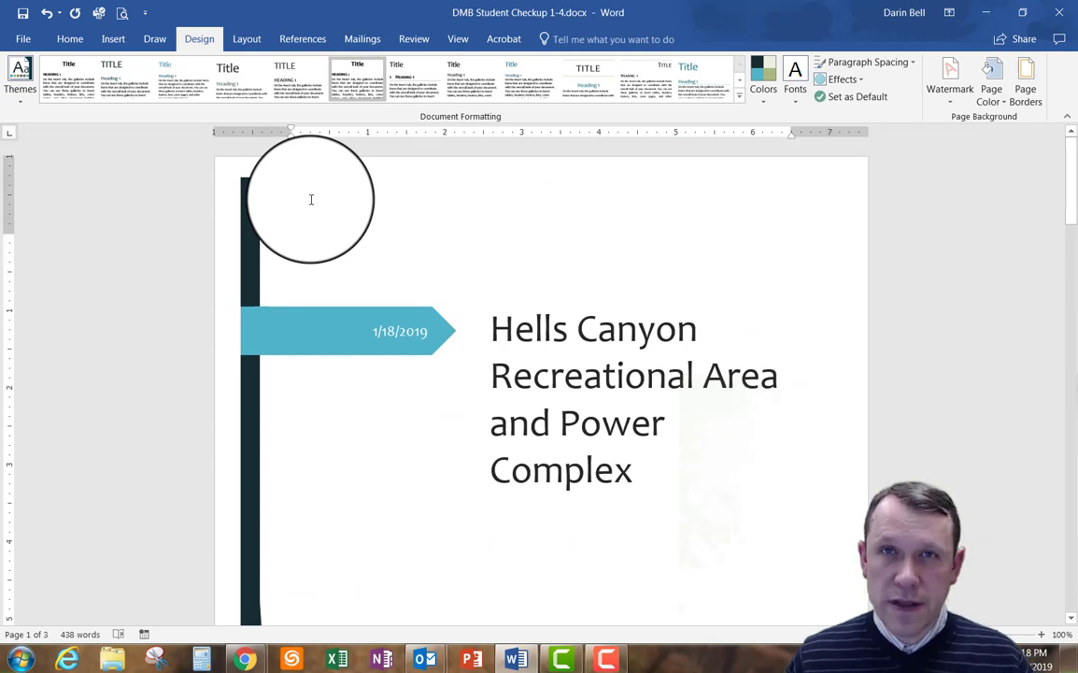
Insert the Slice 2 header design with its page number and slice accent
click(114, 42)
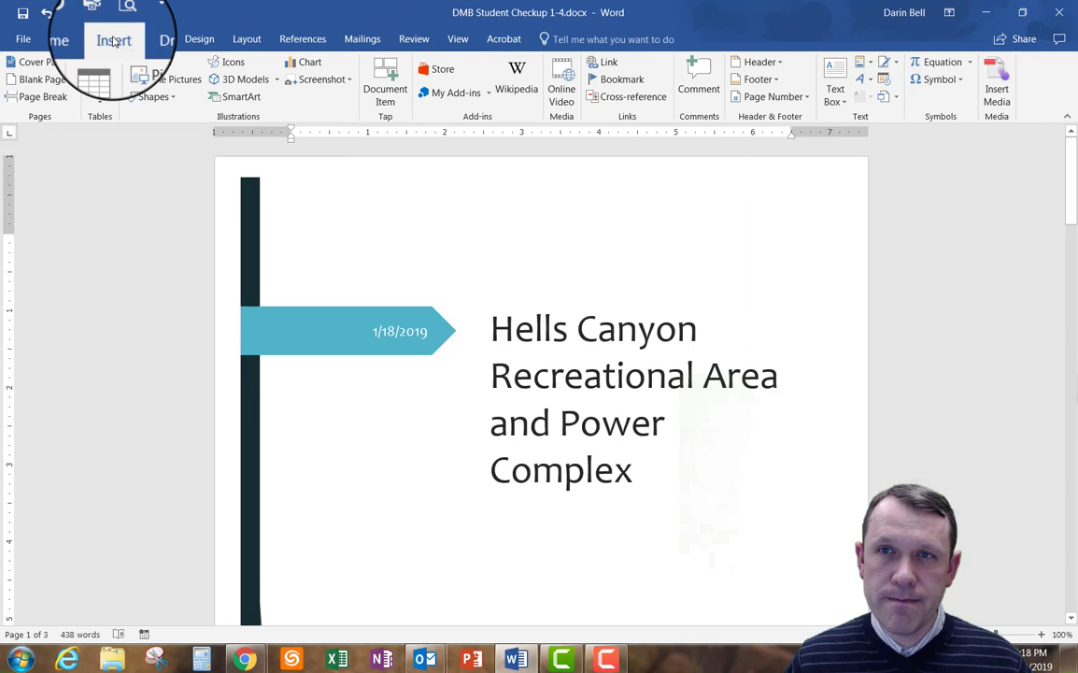
click(764, 61)
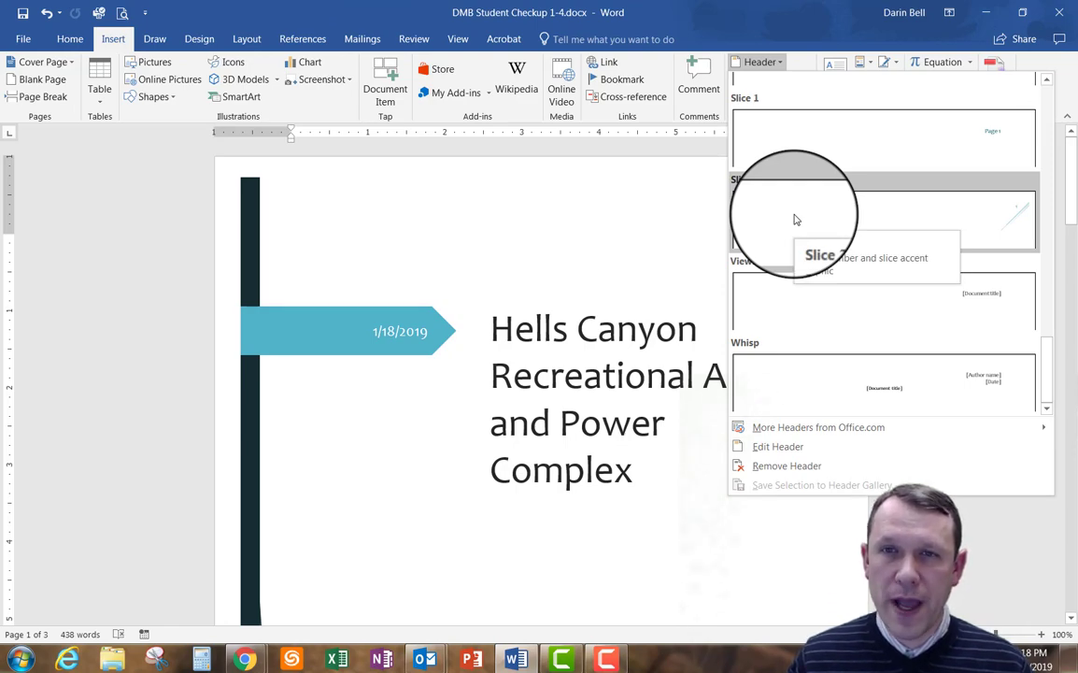
click(796, 219)
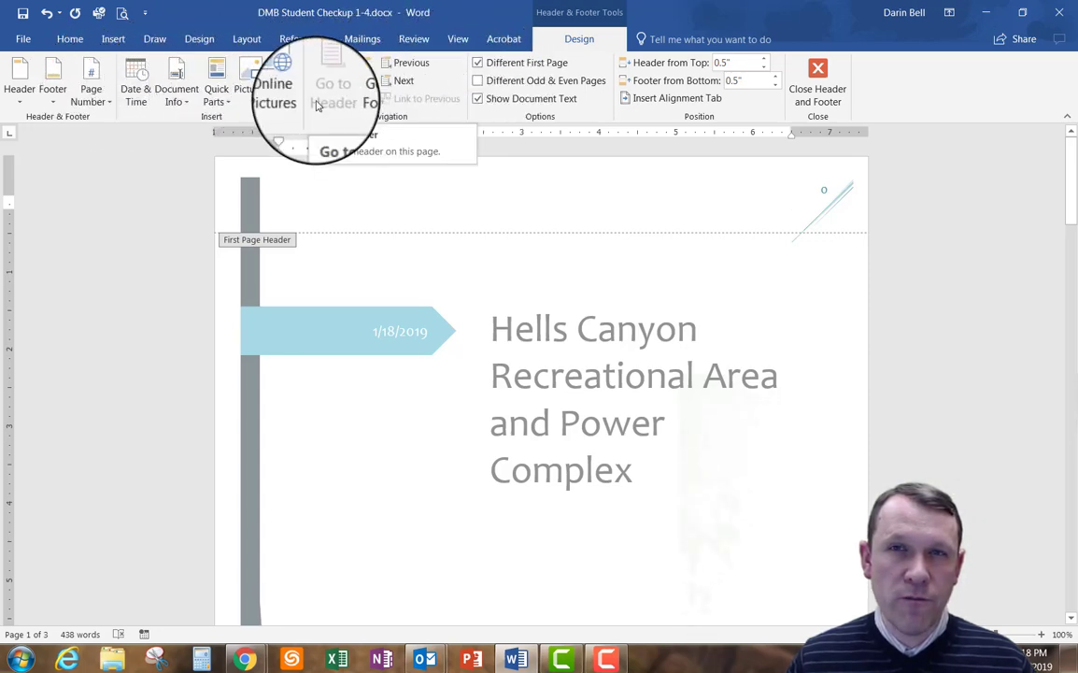
Add the date January 18, 2019 to the first-page footer, then close header and footer editing
click(364, 90)
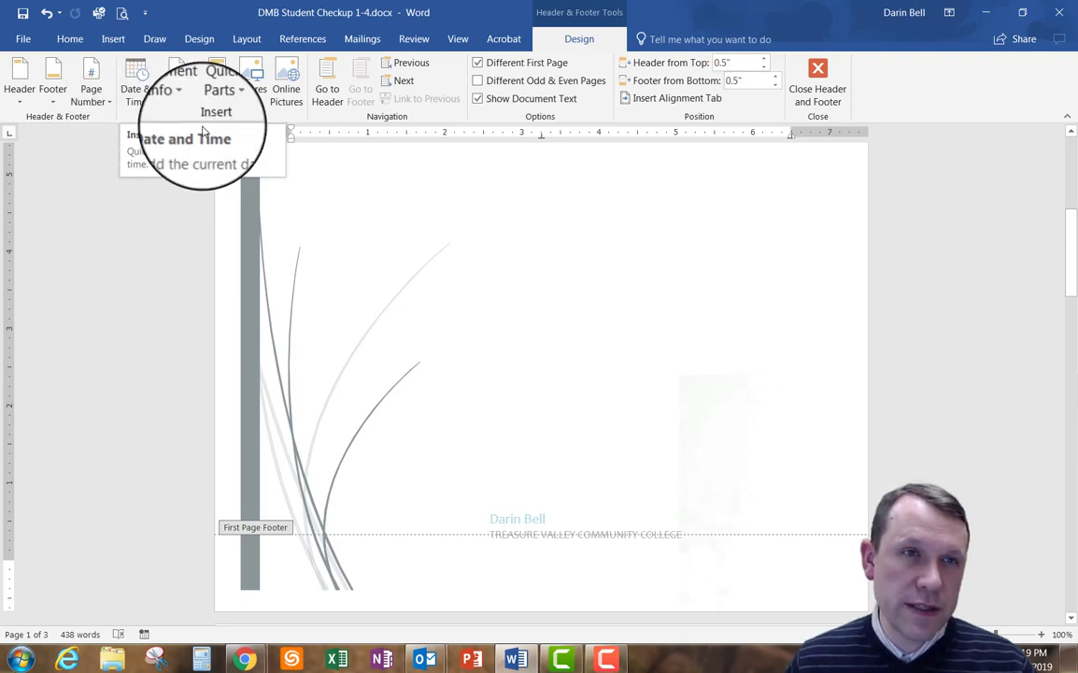
click(140, 82)
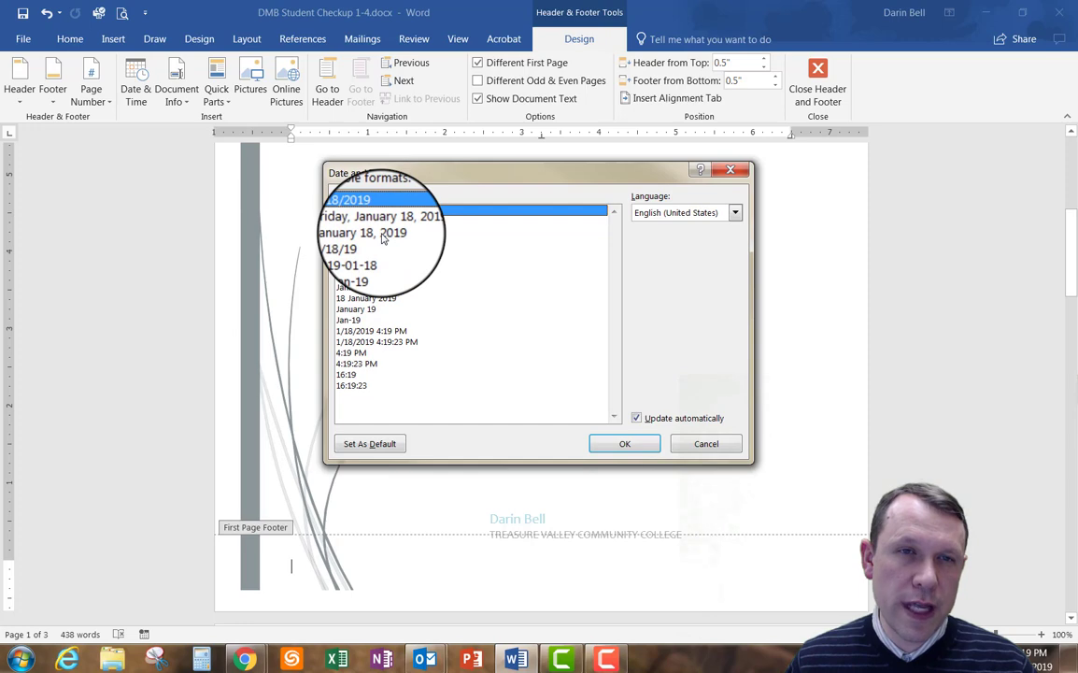
click(383, 234)
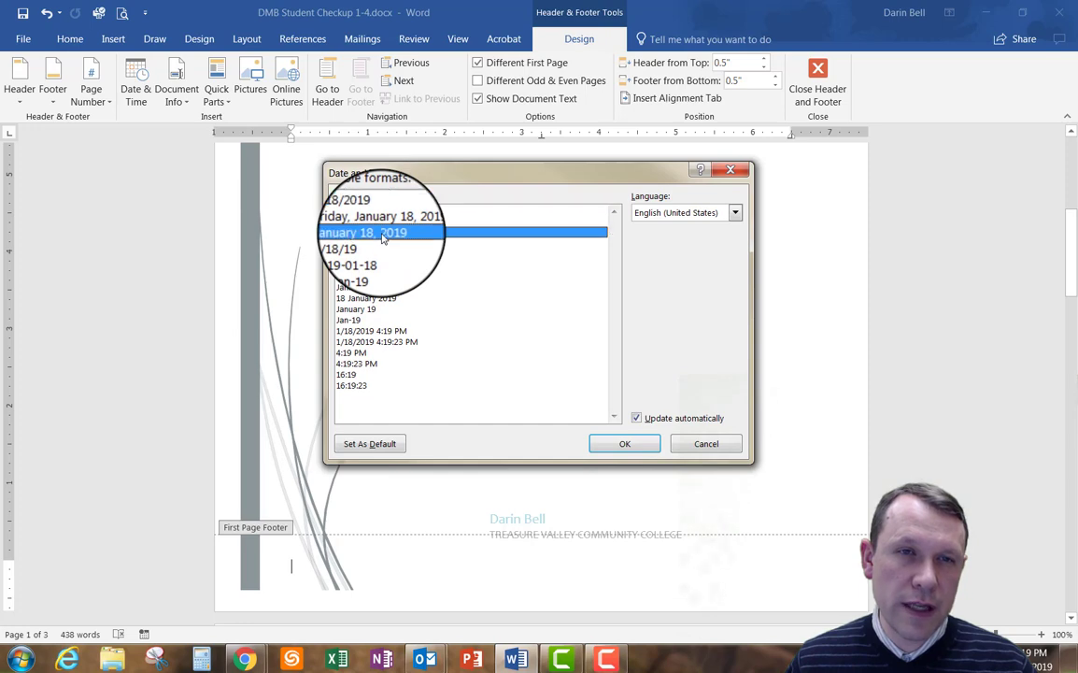
click(632, 452)
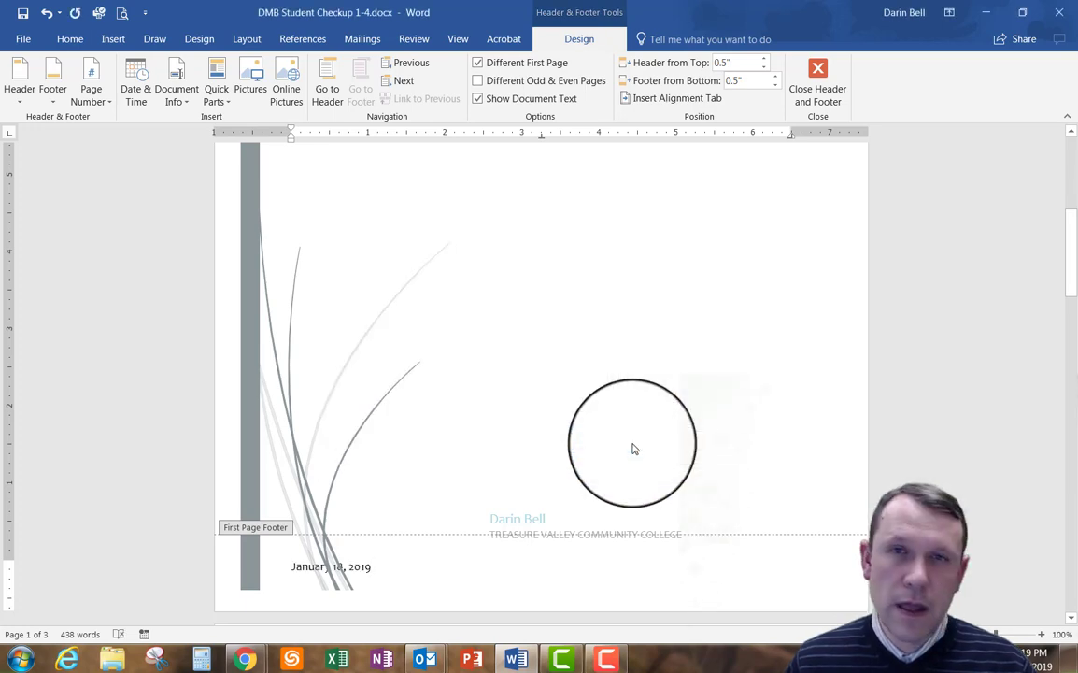
click(818, 80)
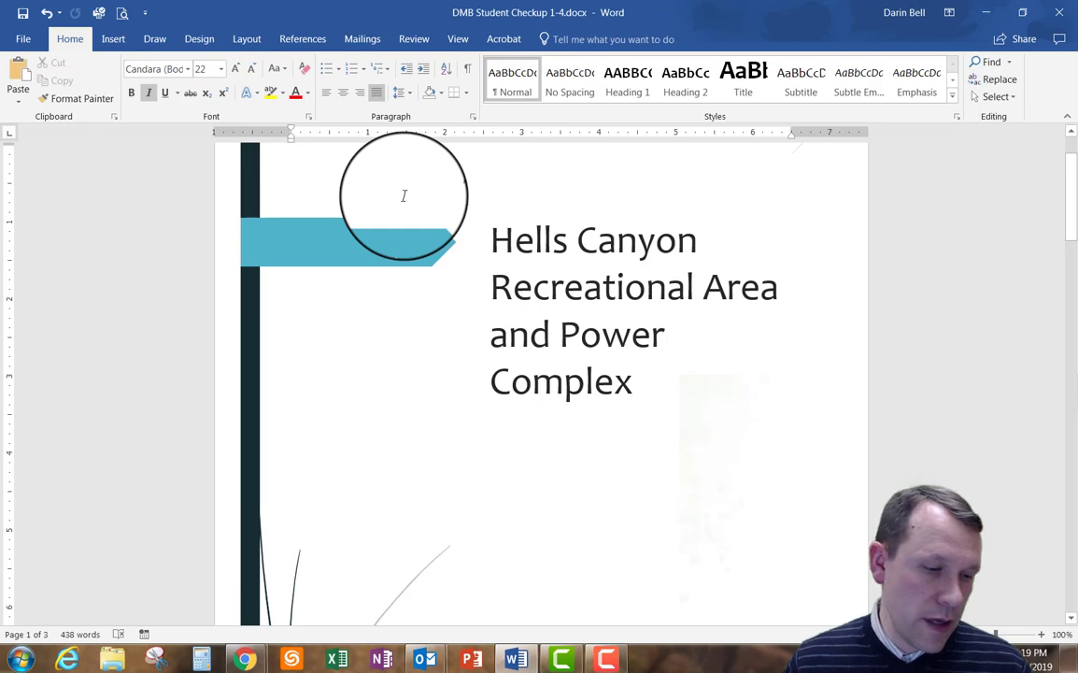
Spell-check the report, ignoring know, Bownlee and rugged, and changing 'a number of' to 'several'
click(418, 39)
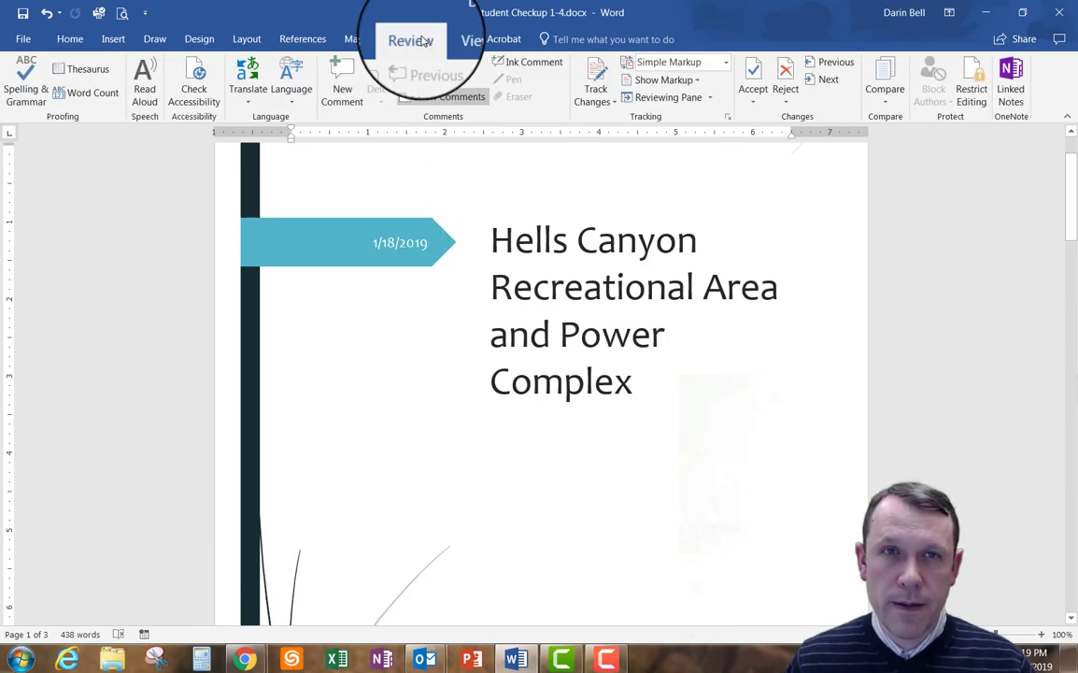
click(23, 74)
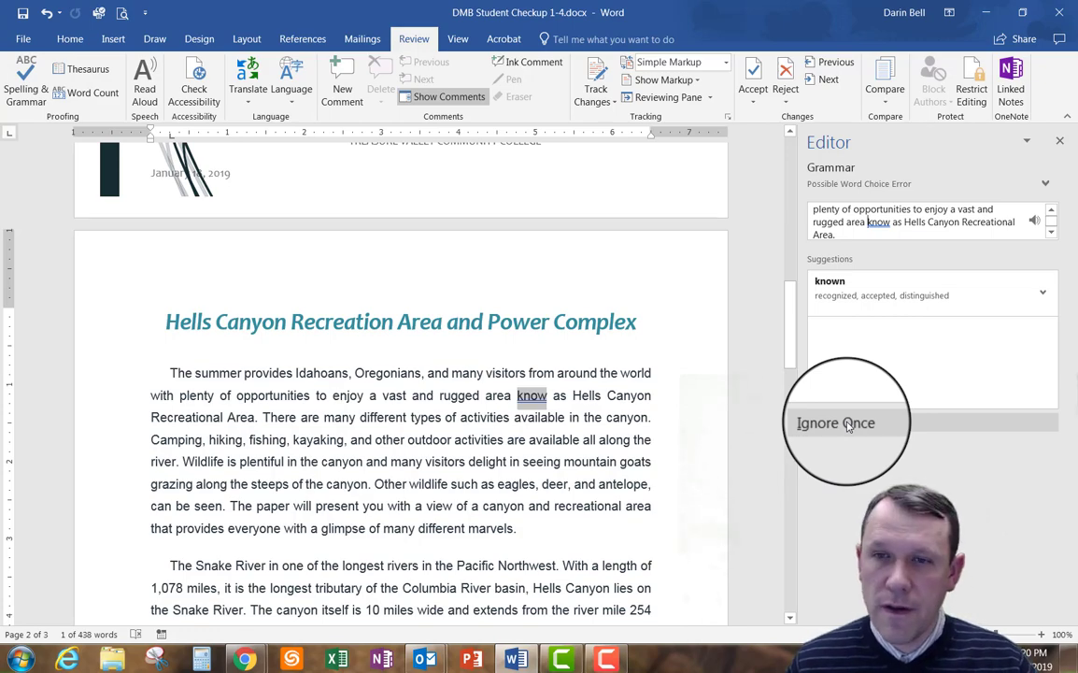
click(849, 427)
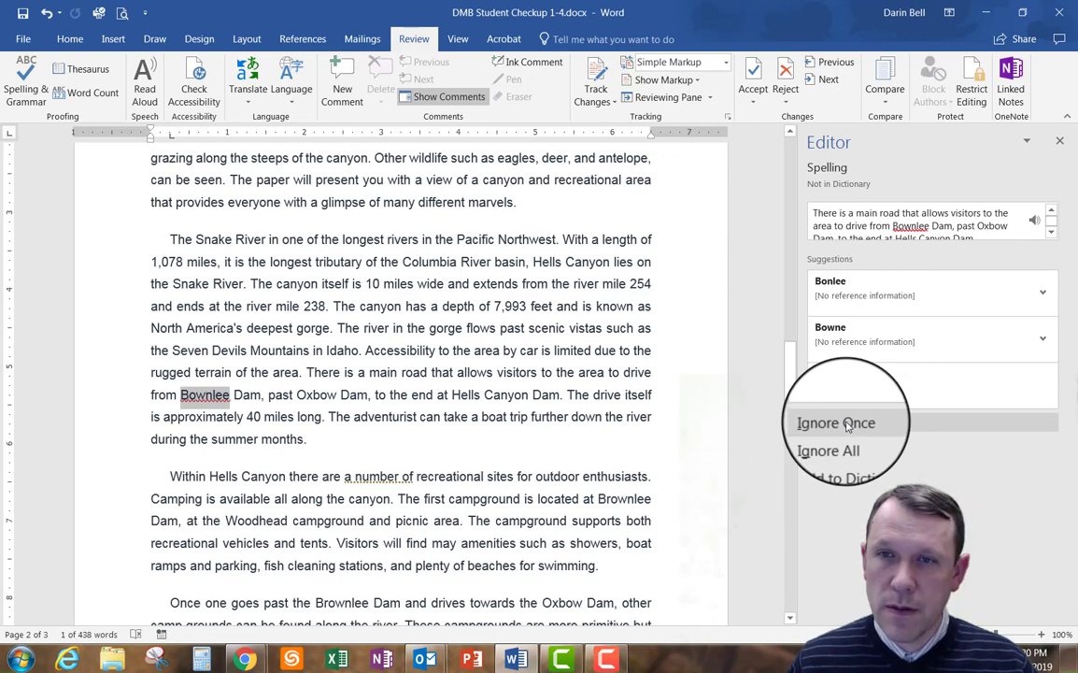
click(836, 424)
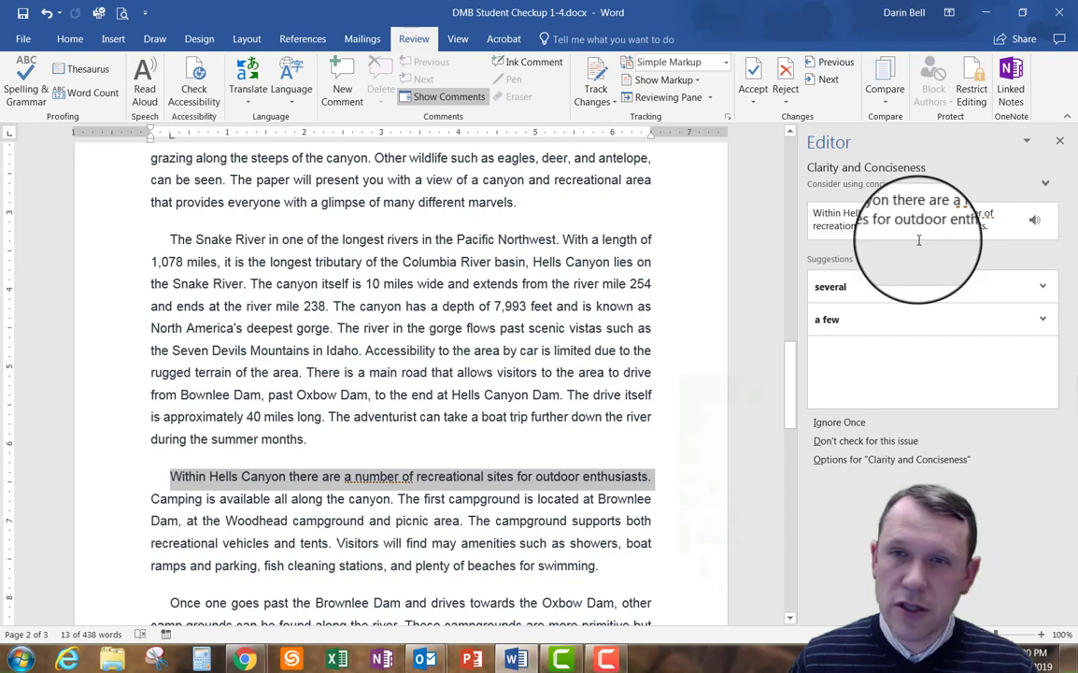
click(821, 286)
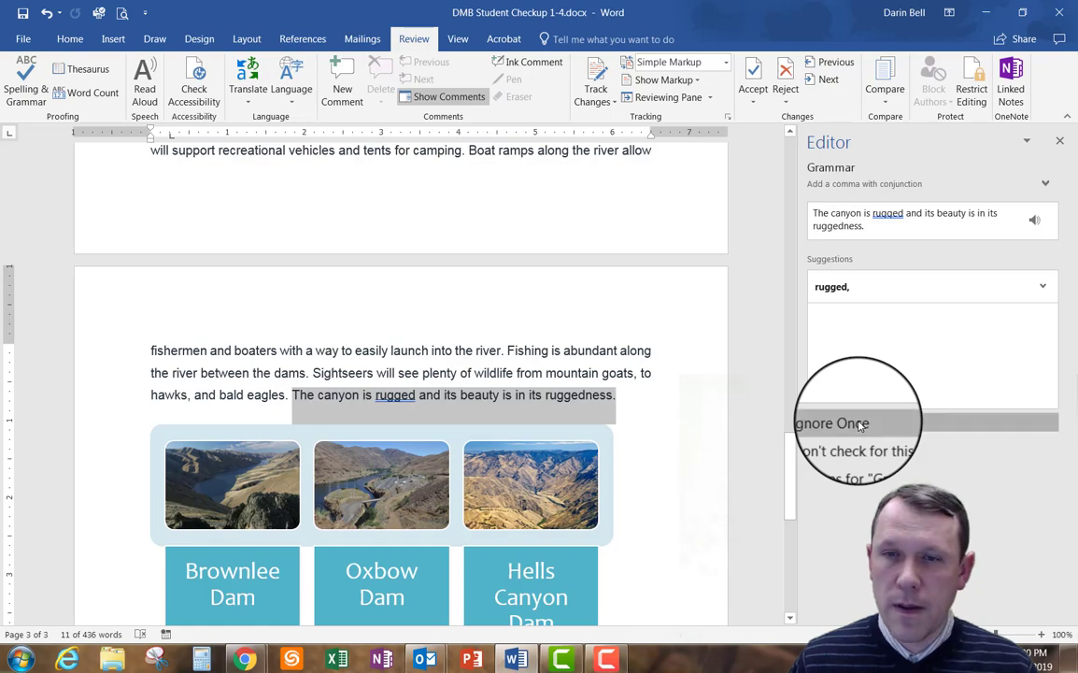
click(860, 423)
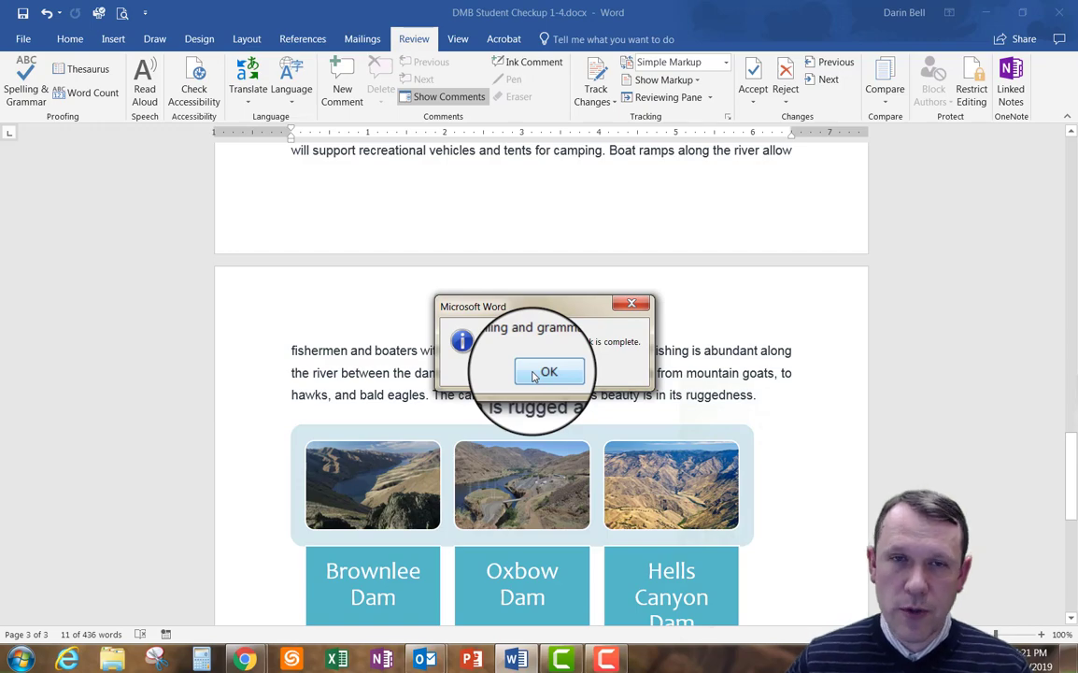
Dismiss the spelling and grammar check complete message with OK
click(547, 372)
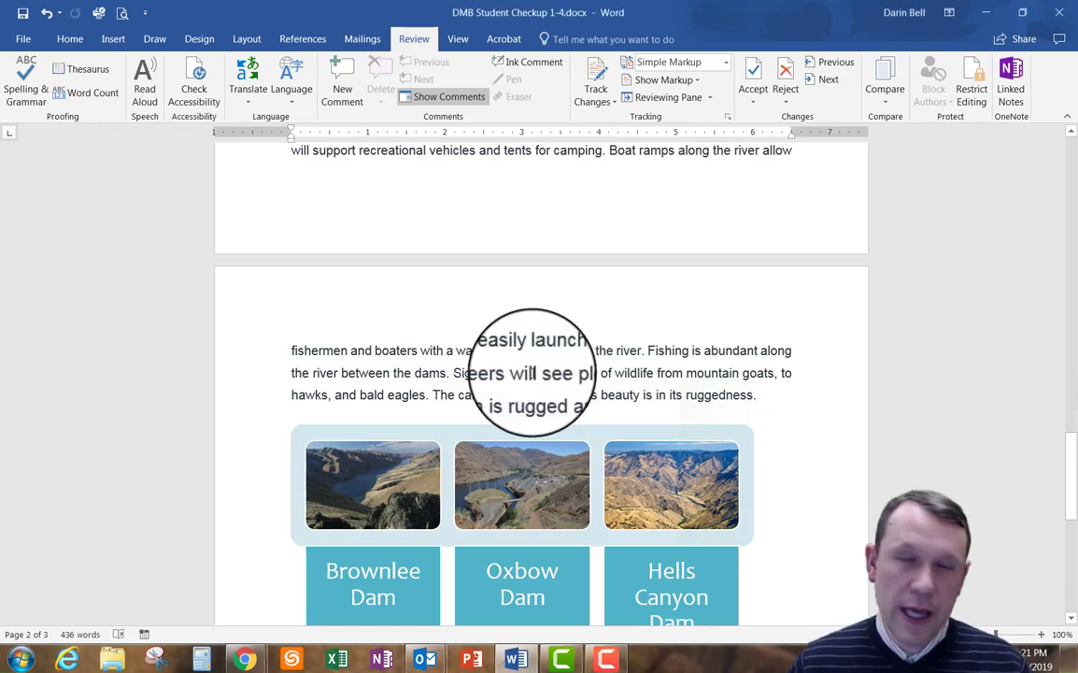